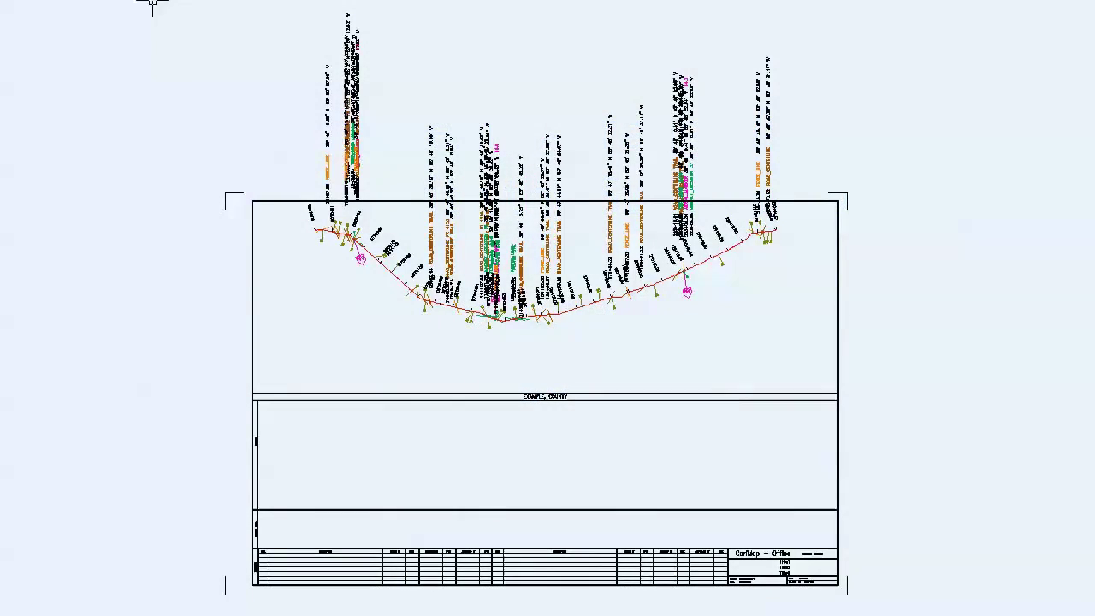
# Step: Arrange attributes from Left definitions with LAT and LONG stacked below, in Rearrange mode
pyautogui.click(149, 2)
pyautogui.moveTo(183, 68)
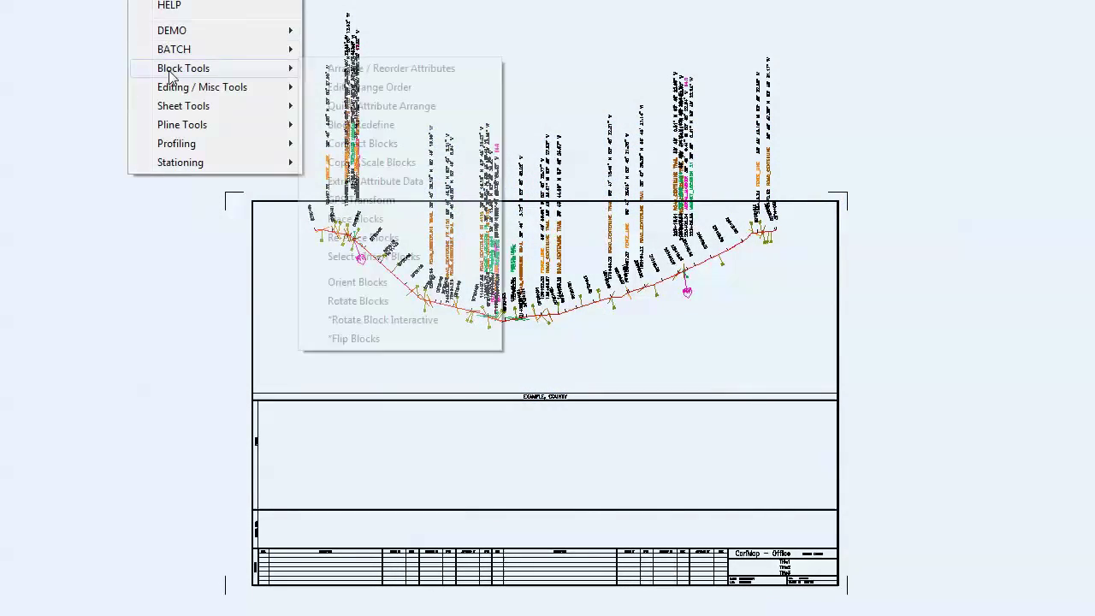
pyautogui.click(472, 69)
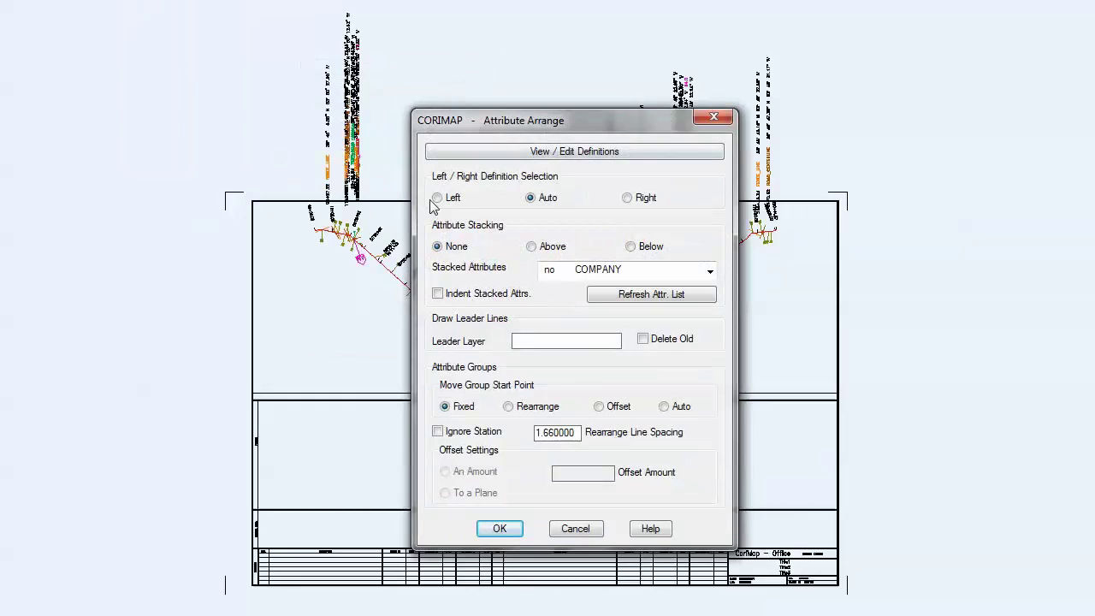
pyautogui.click(439, 197)
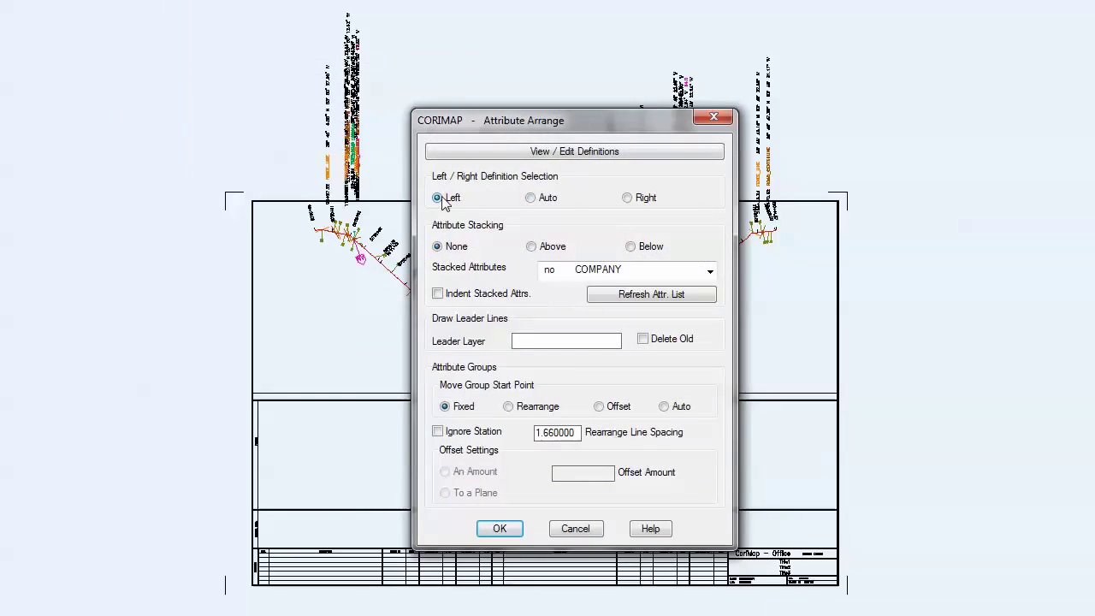
pyautogui.click(630, 247)
pyautogui.click(710, 271)
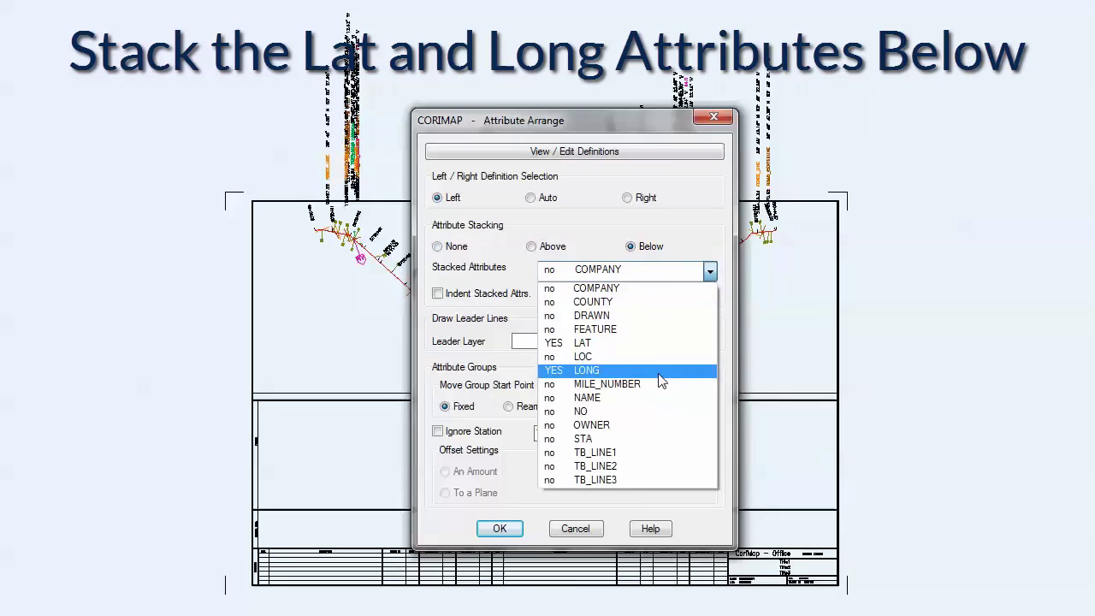
pyautogui.click(673, 273)
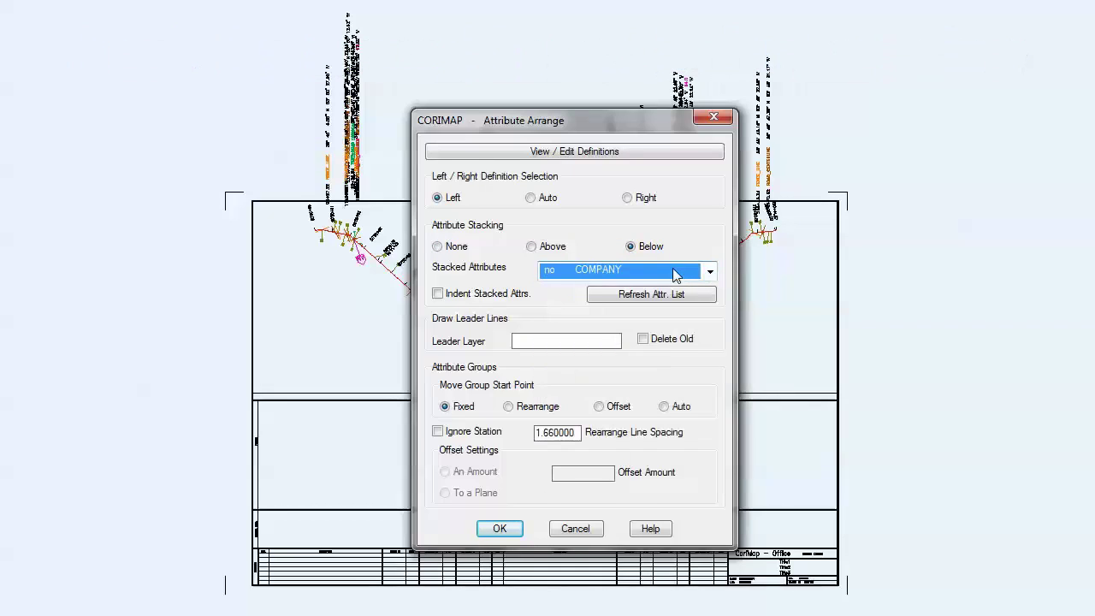
pyautogui.click(509, 407)
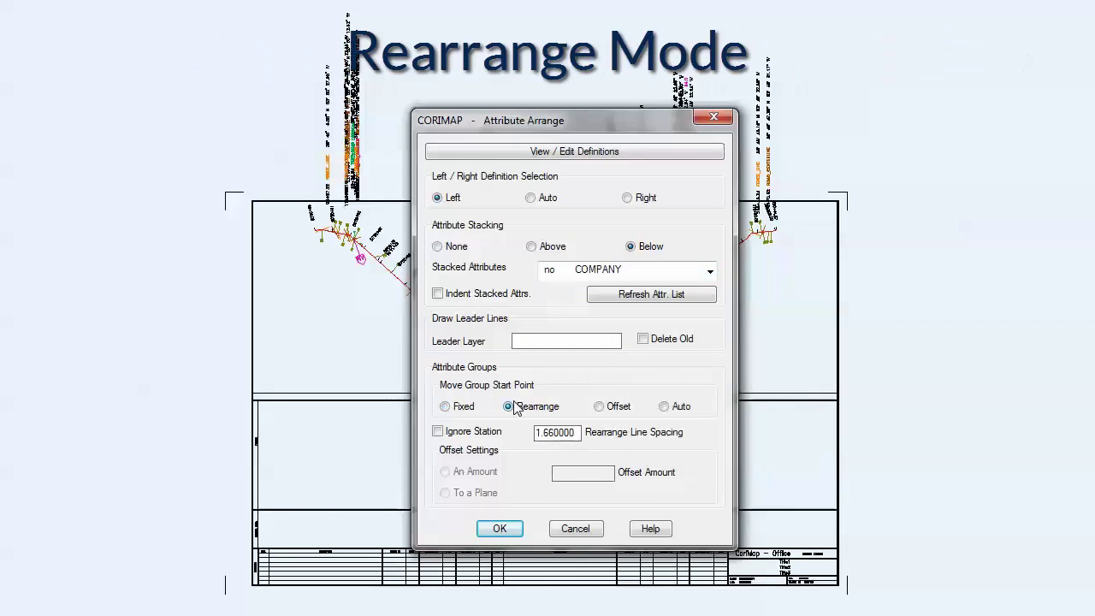
pyautogui.click(499, 529)
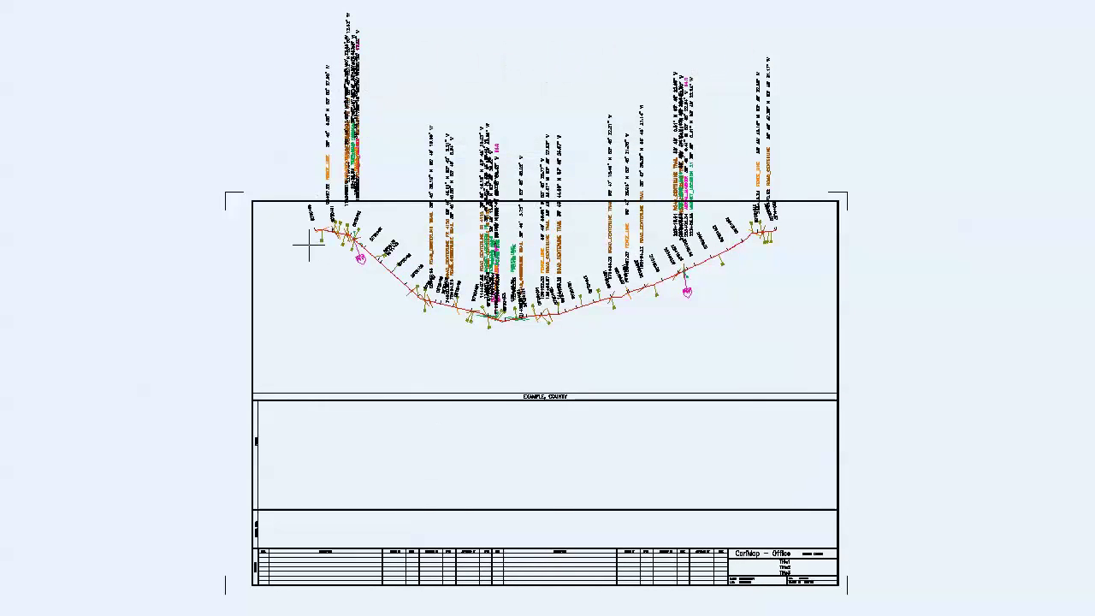
# Step: Drop the first label stack beside the alignment start, then zoom out to the whole sheet
pyautogui.click(393, 303)
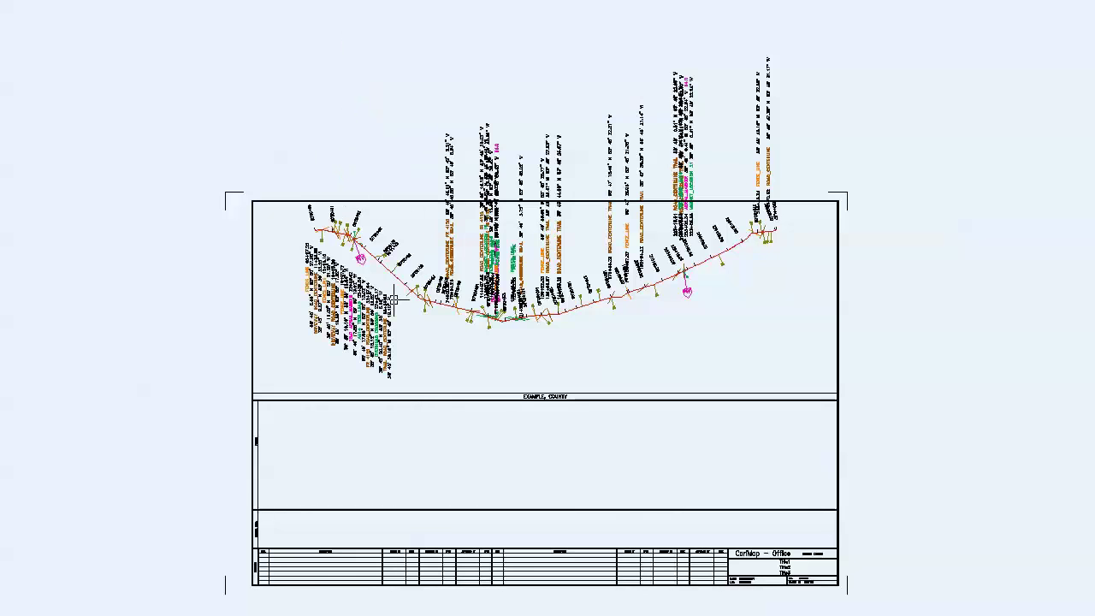
pyautogui.scroll(5, 368, 338)
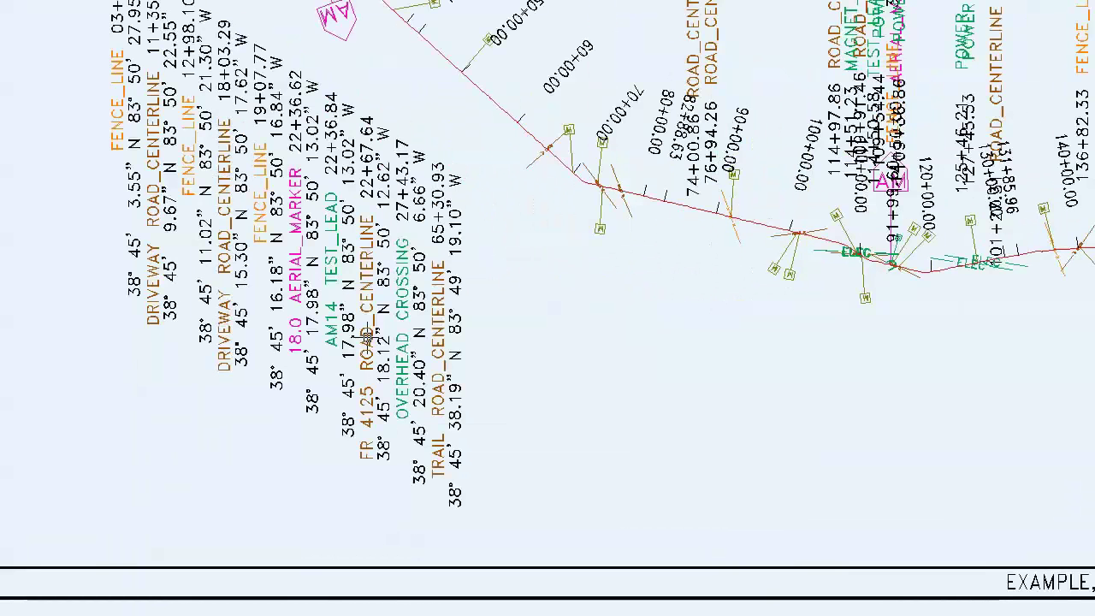
pyautogui.scroll(2, 505, 308)
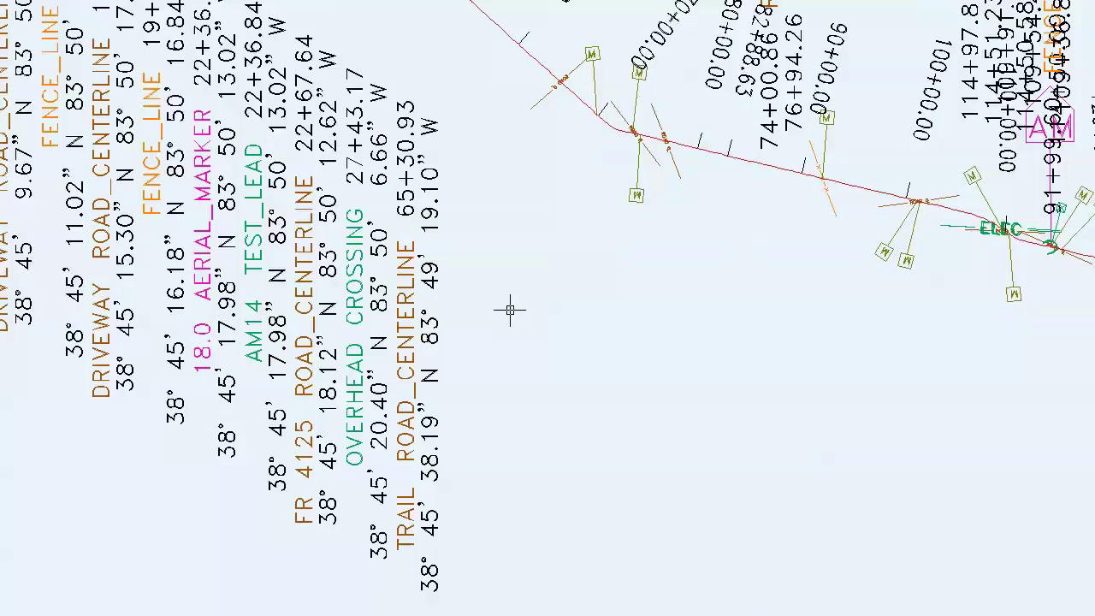
pyautogui.click(425, 282)
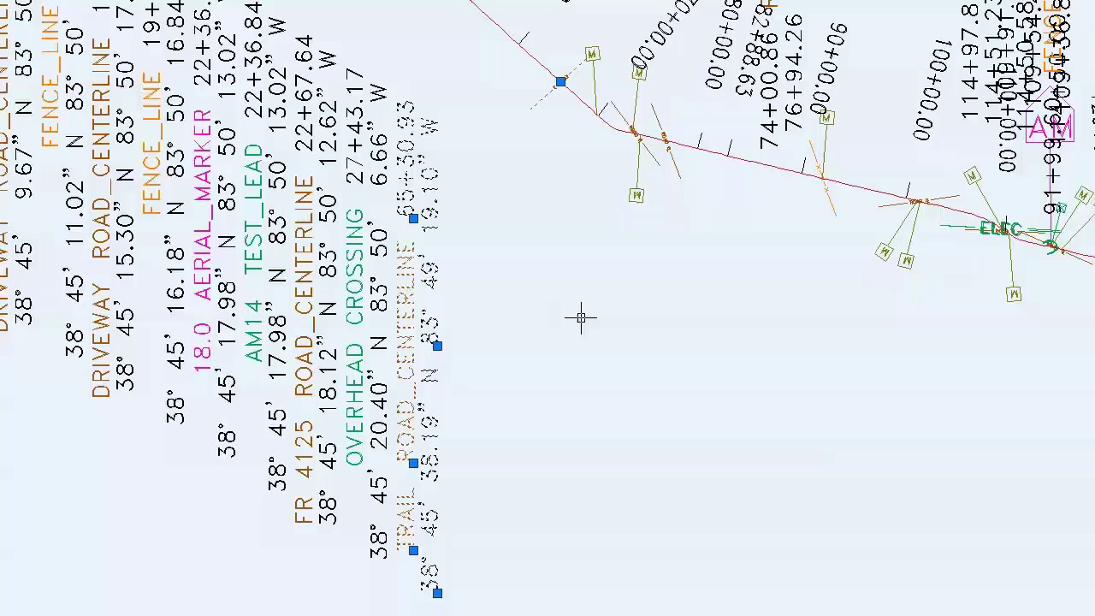
pyautogui.doubleClick(580, 318)
pyautogui.scroll(5, 530, 237)
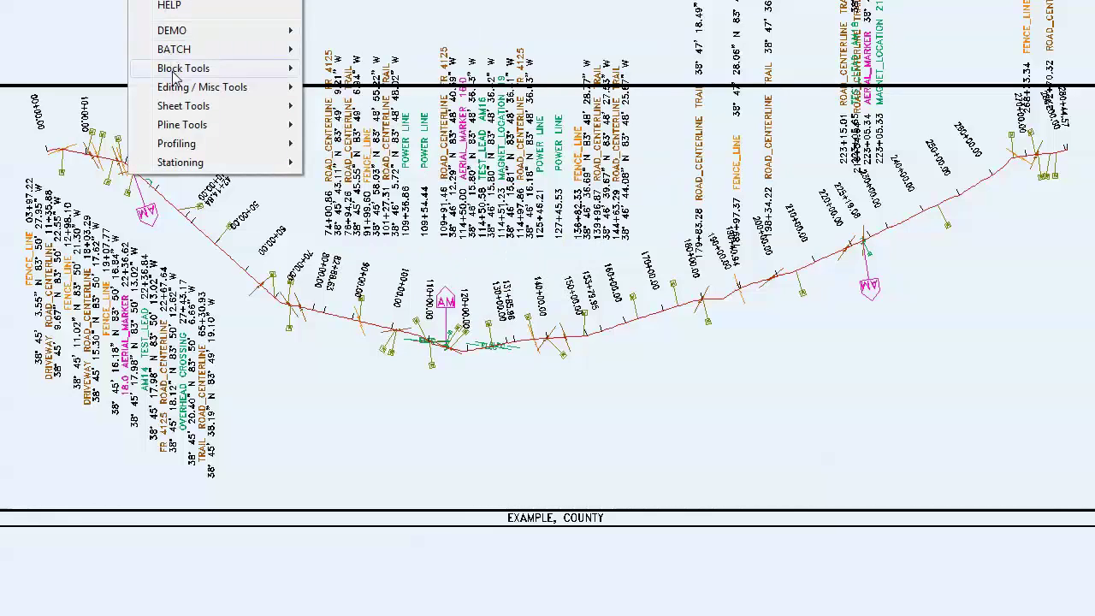
# Step: Stack the remaining label groups along the route, including the right-hand ones, with coordinates beneath
pyautogui.moveTo(174, 77)
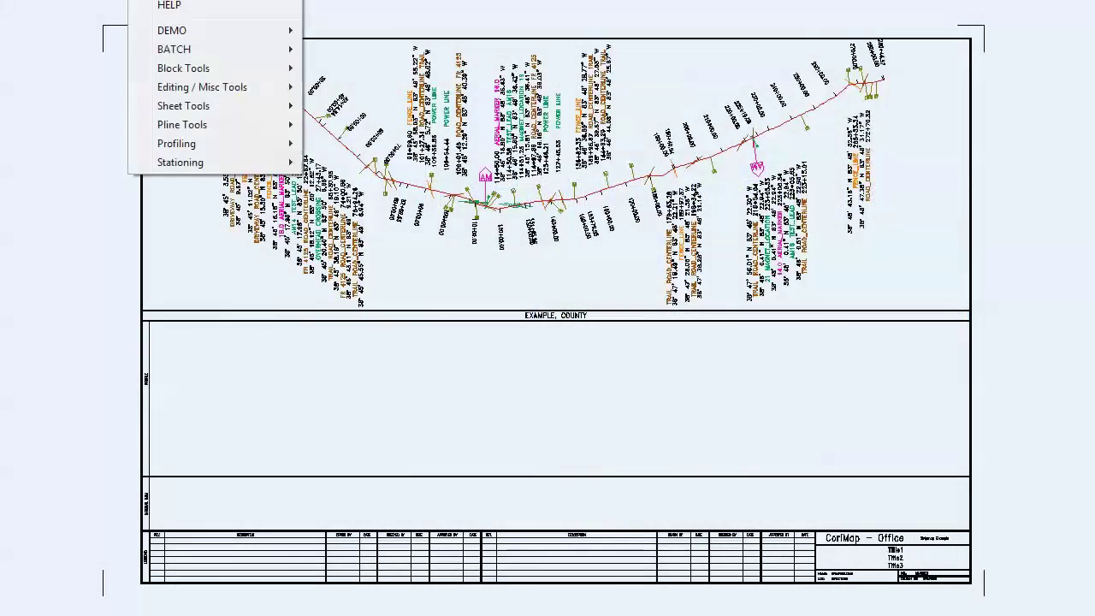
# Step: Set profile baseline scale 100, grid 1000 by 25, label size 75, stations starting at 0
pyautogui.moveTo(214, 144)
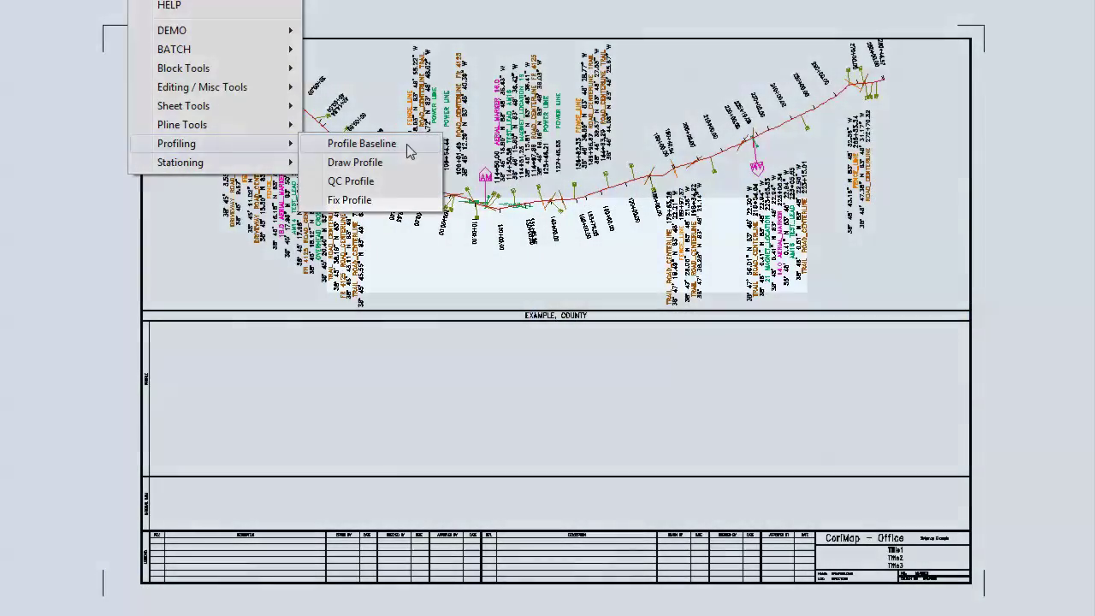
pyautogui.click(407, 151)
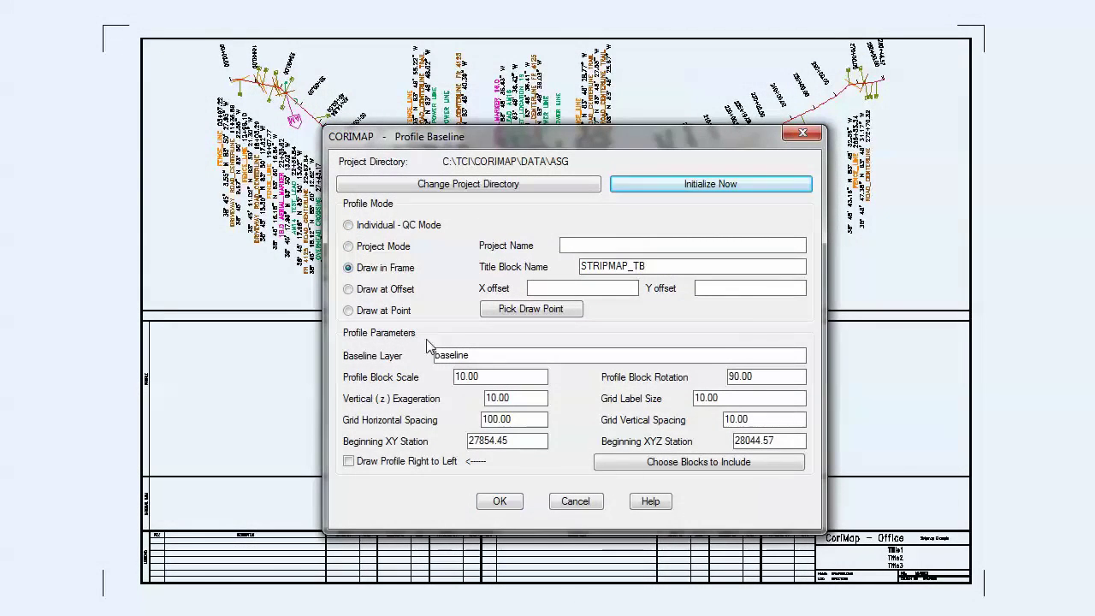
pyautogui.doubleClick(494, 381)
pyautogui.write('10')
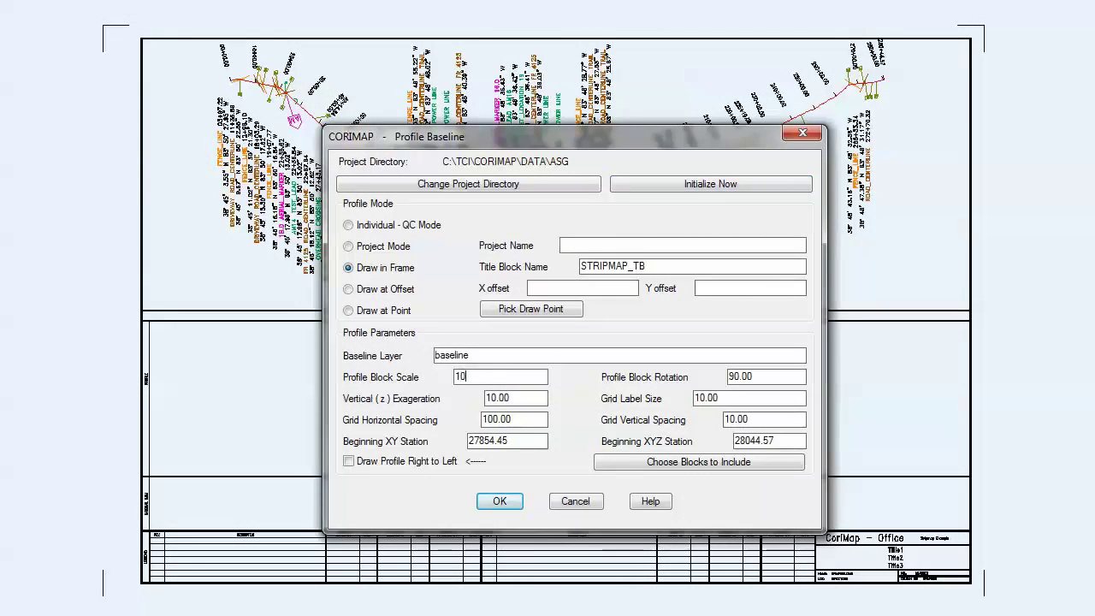
pyautogui.doubleClick(528, 419)
pyautogui.write('10')
pyautogui.doubleClick(526, 438)
pyautogui.write('0')
pyautogui.doubleClick(774, 439)
pyautogui.write('0')
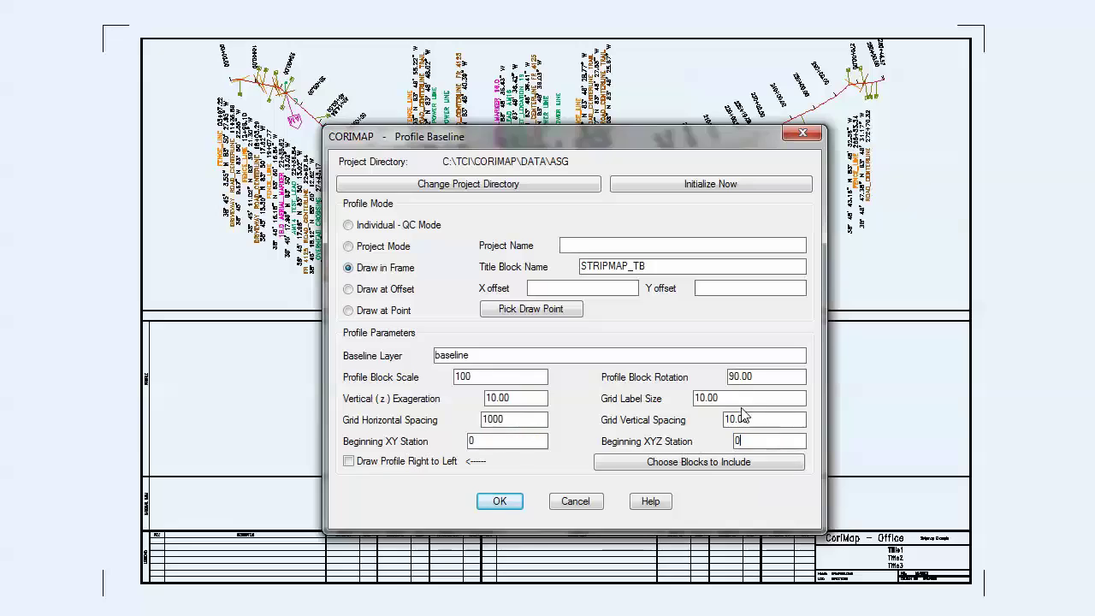
pyautogui.doubleClick(741, 398)
pyautogui.write('75')
pyautogui.doubleClick(756, 419)
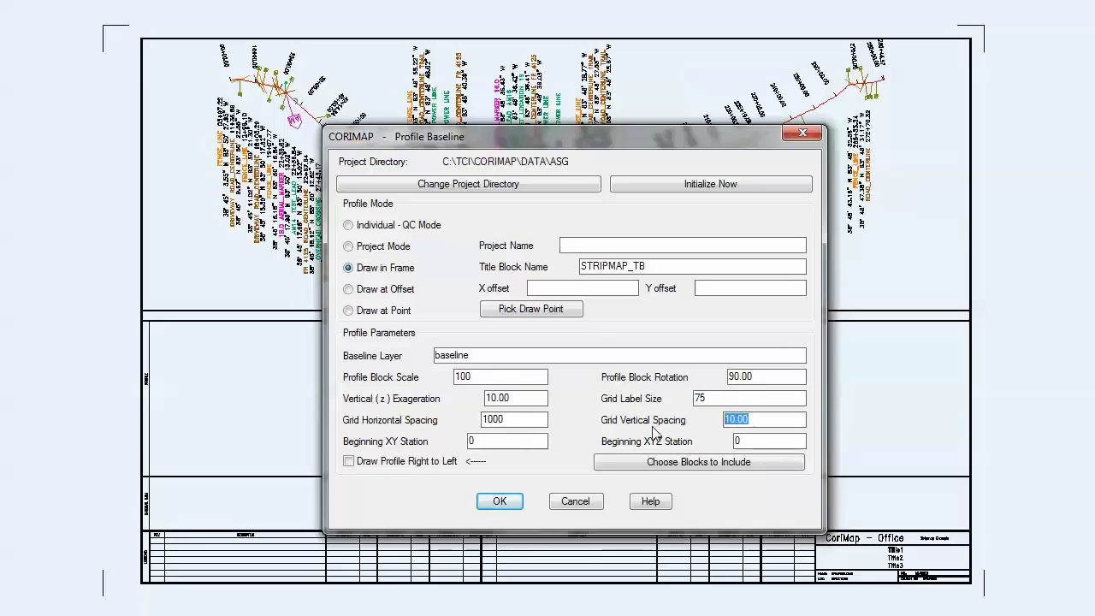
pyautogui.write('25')
# Step: Include all attributed blocks and all attributes except LAT and LONG, then draw the profile
pyautogui.click(668, 463)
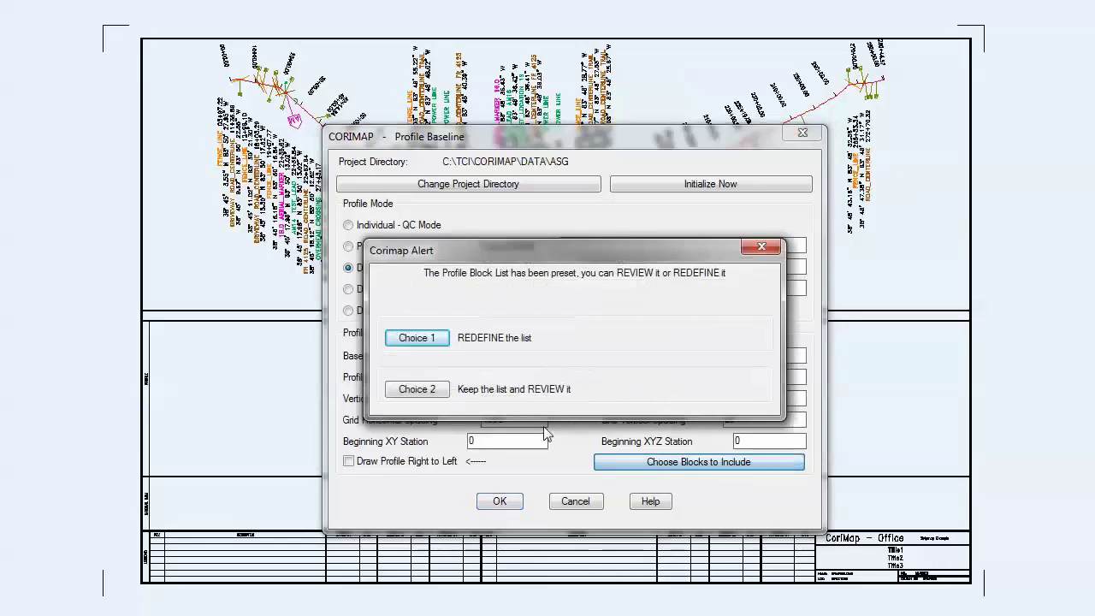
pyautogui.click(363, 336)
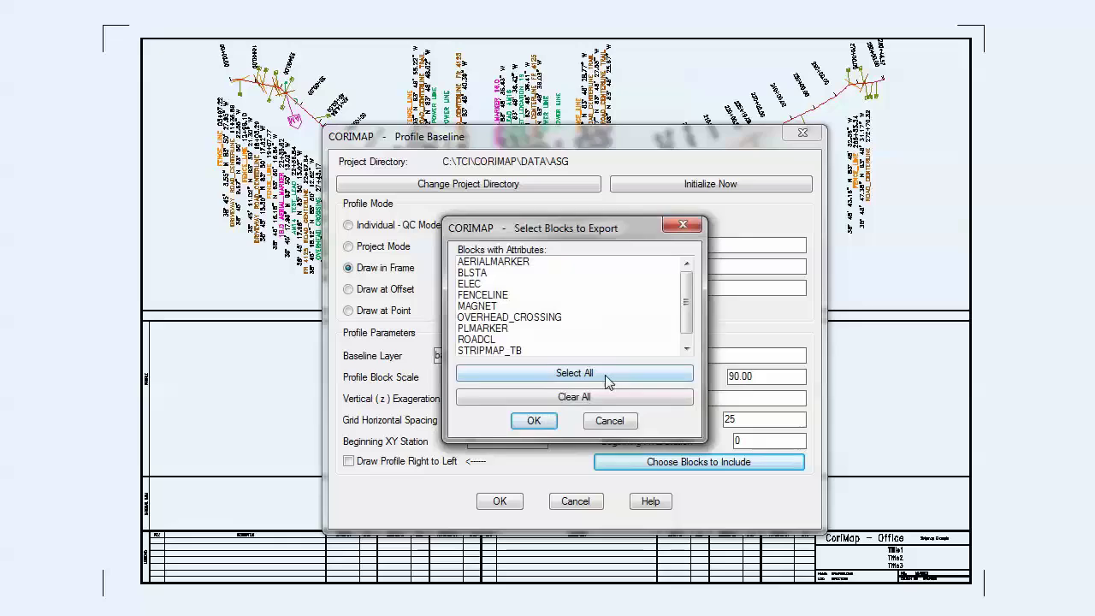
pyautogui.click(608, 374)
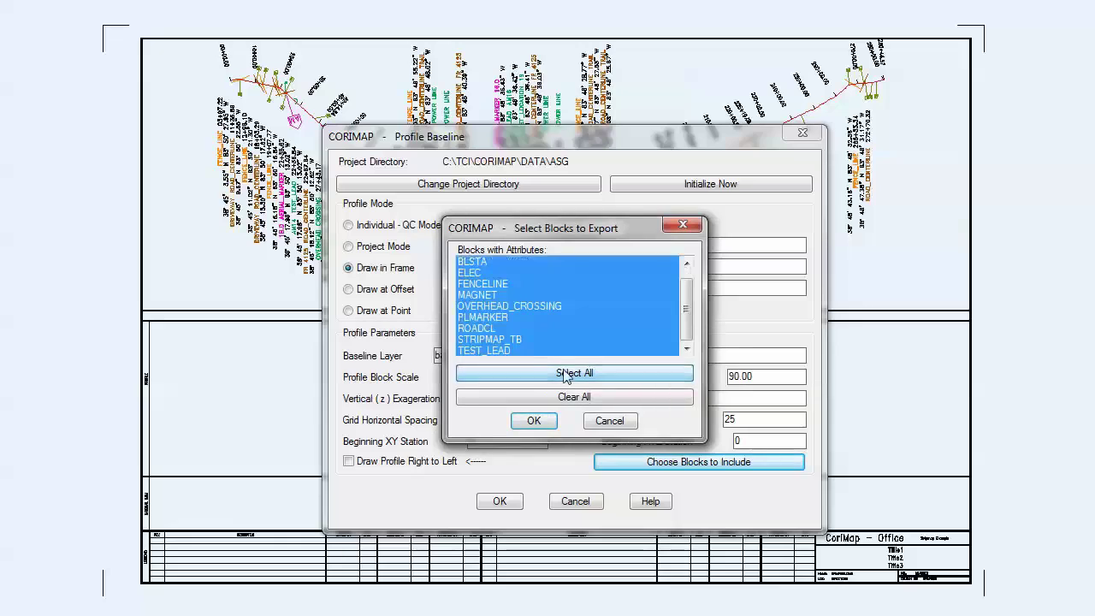
pyautogui.click(532, 420)
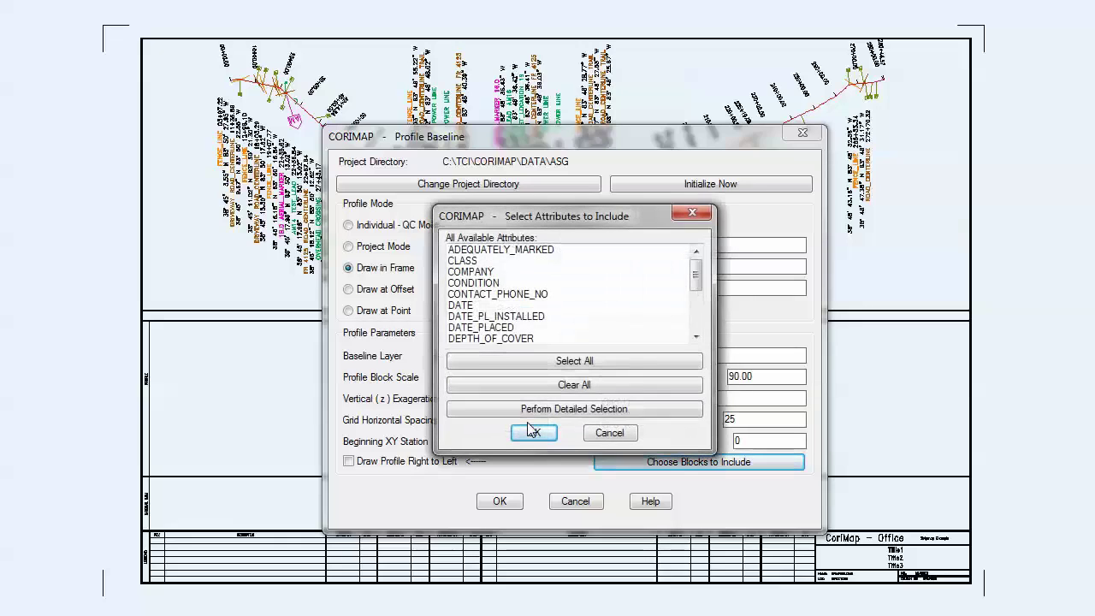
pyautogui.click(530, 363)
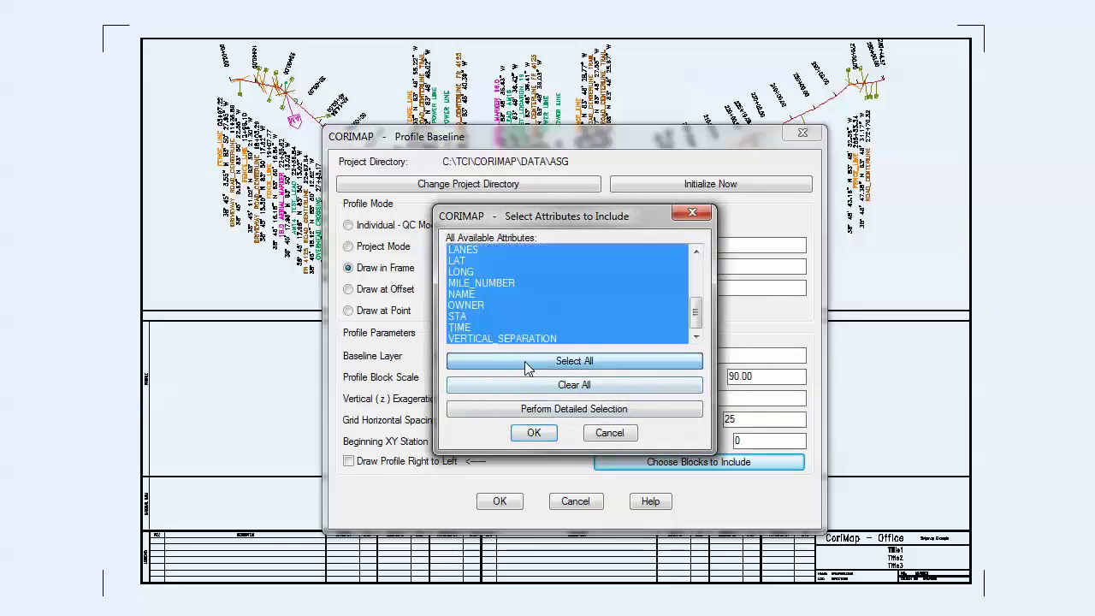
pyautogui.keyDown('ctrl'); pyautogui.click(473, 261); pyautogui.keyUp('ctrl')
pyautogui.keyDown('ctrl'); pyautogui.click(478, 272); pyautogui.keyUp('ctrl')
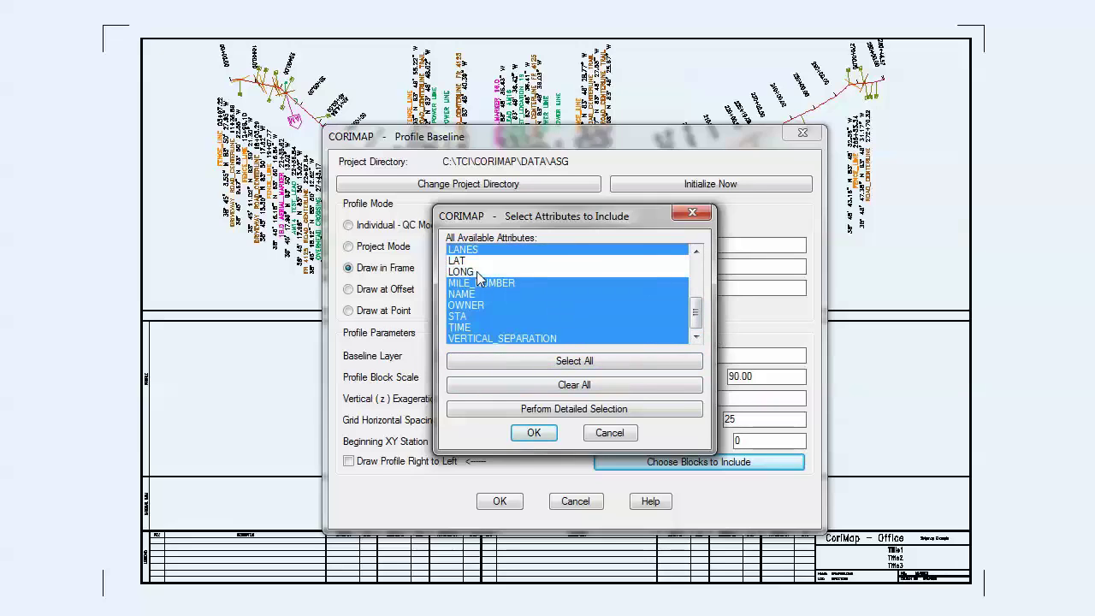
pyautogui.click(534, 435)
pyautogui.click(528, 435)
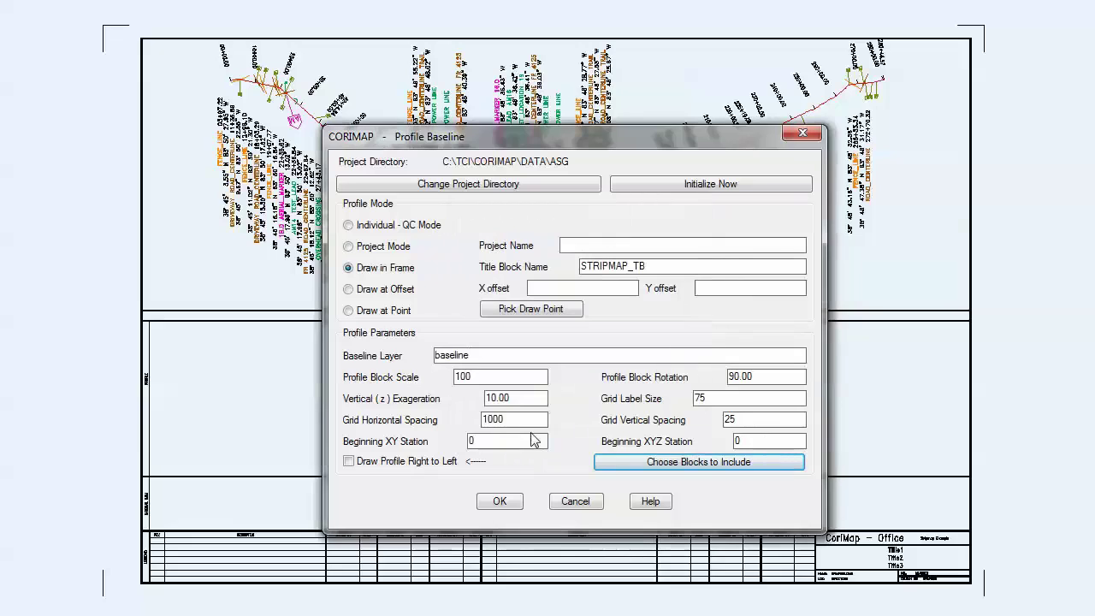
pyautogui.click(505, 504)
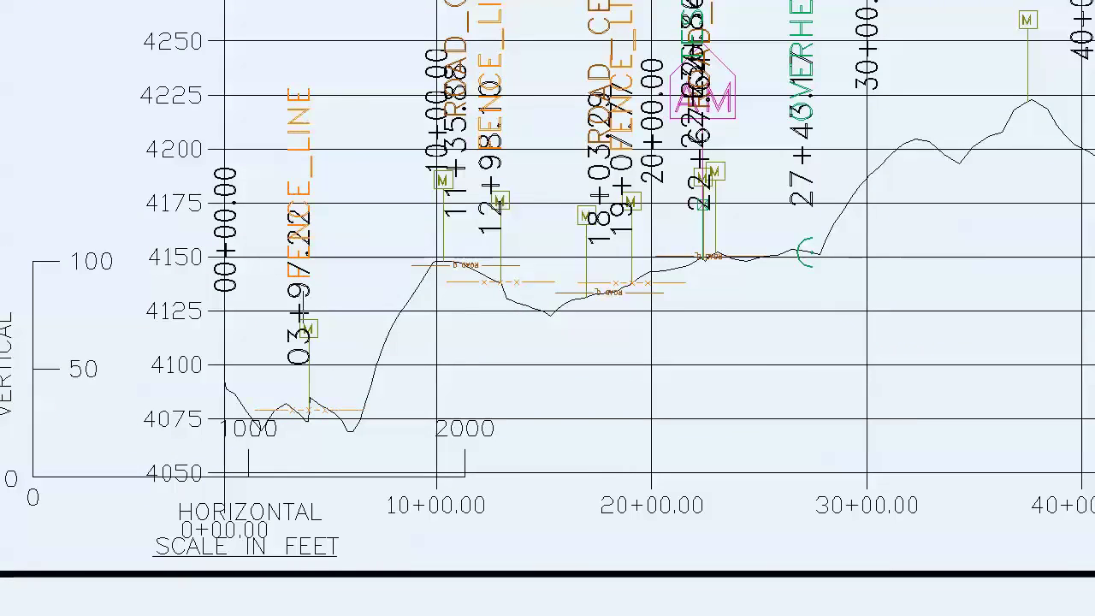
# Step: Separate the 03+97.22 label from FENCE_LINE and spread the overlapping labels near station 22+36
pyautogui.click(360, 304)
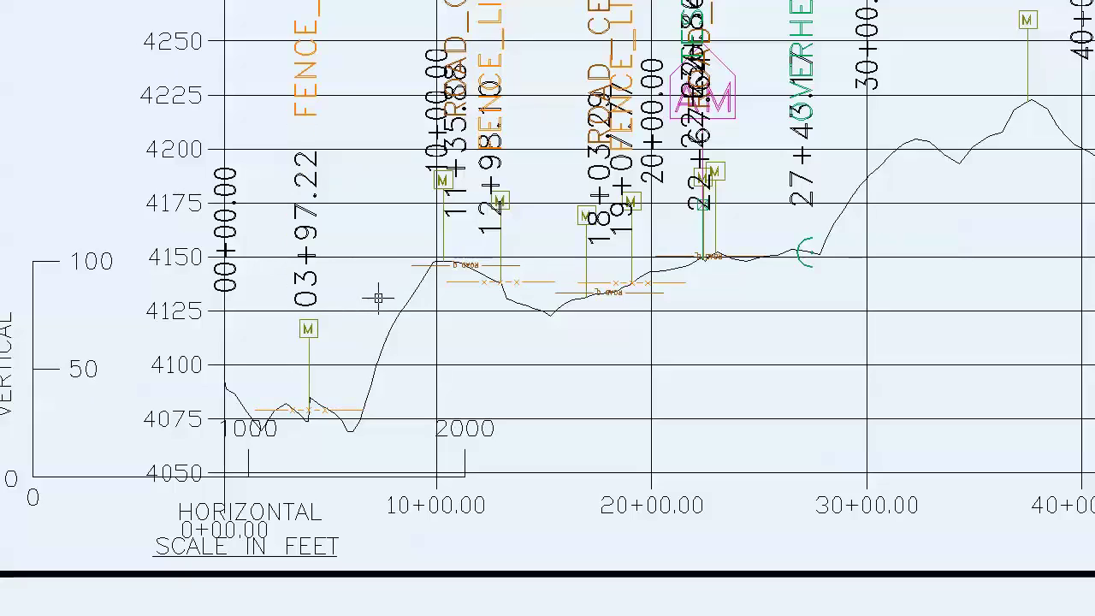
pyautogui.moveTo(378, 298); pyautogui.dragTo(28, 482, button='middle')
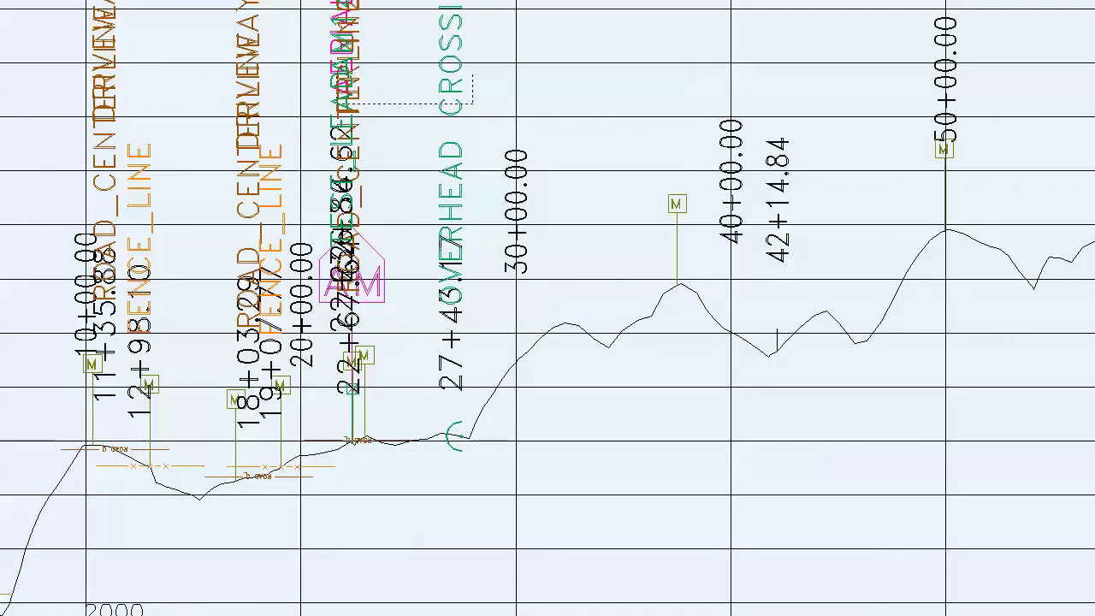
pyautogui.click(495, 227)
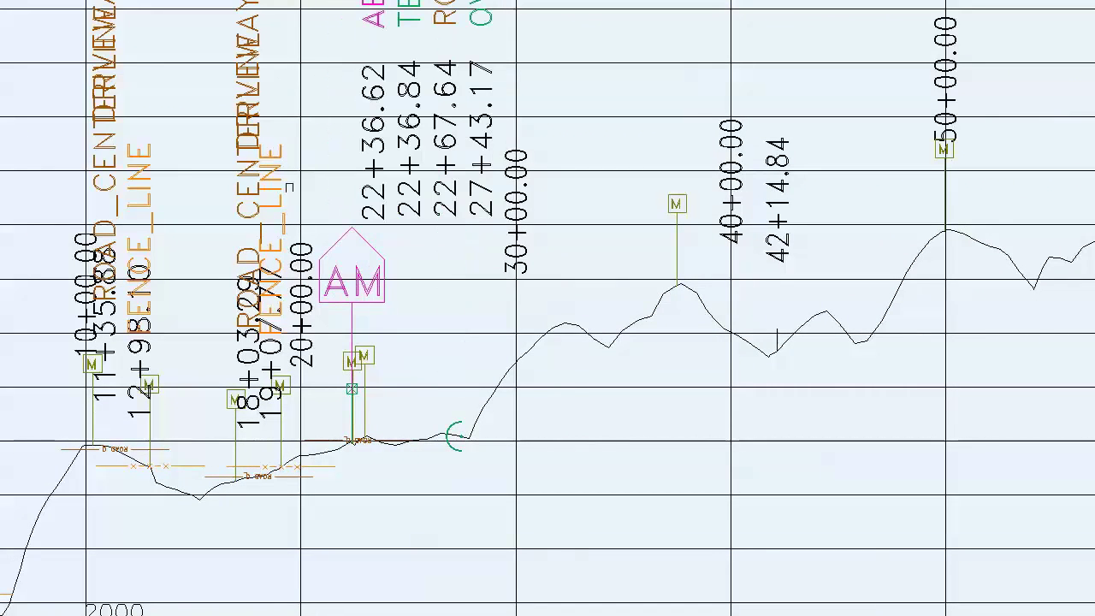